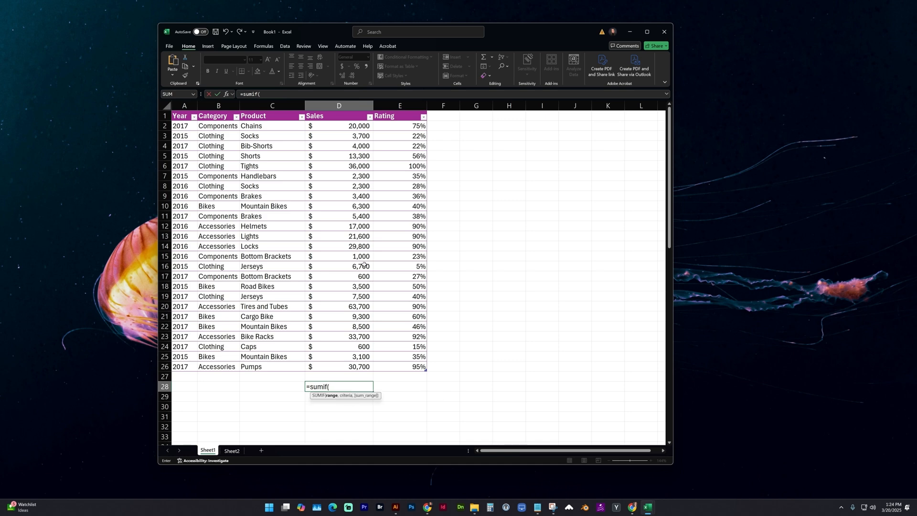
Complete D28's SUMIF formula to total Table1[Sales] values meeting ">=6000", and apply the dollar accounting format to the result
left_click(366, 128)
left_click_drag(362, 347, 364, 367)
type(", \">=")
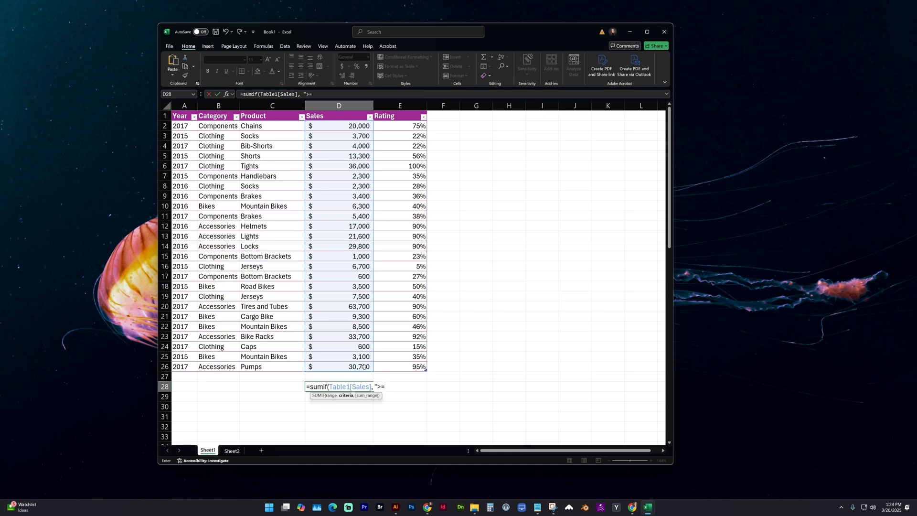
type("6000\")")
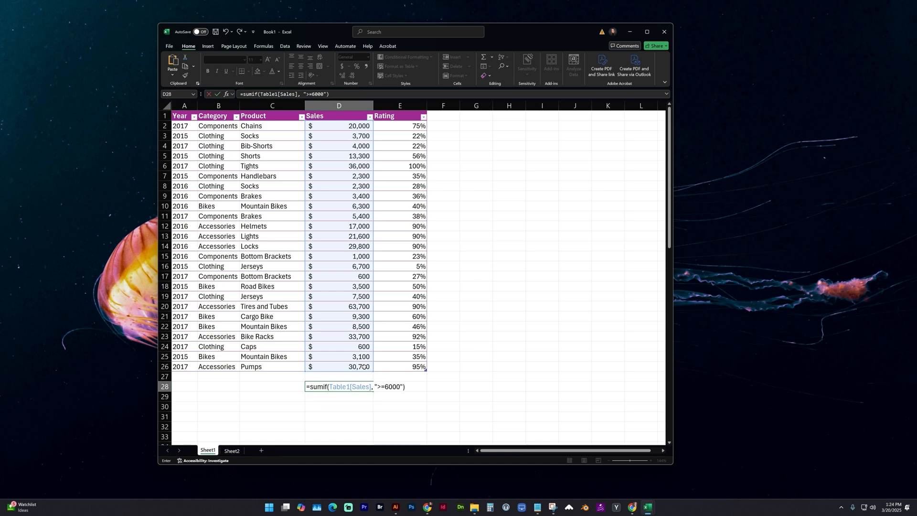
key("Return")
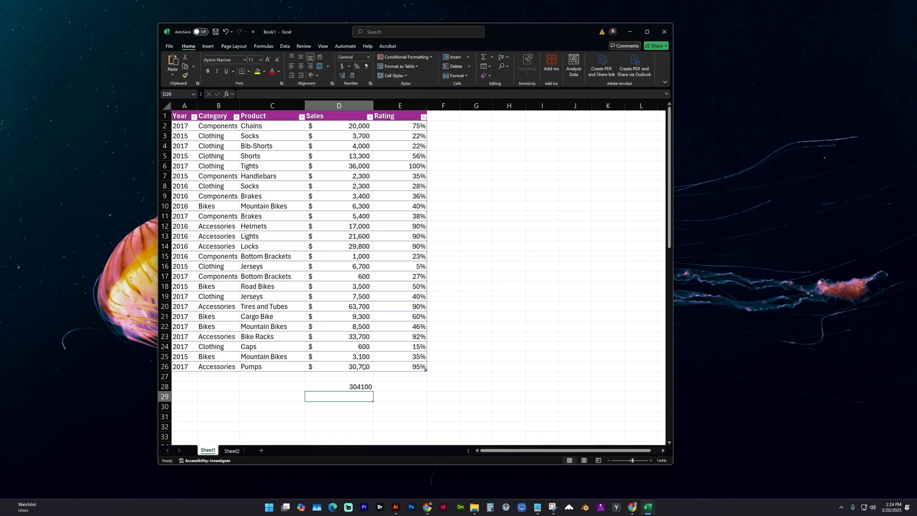
left_click(361, 386)
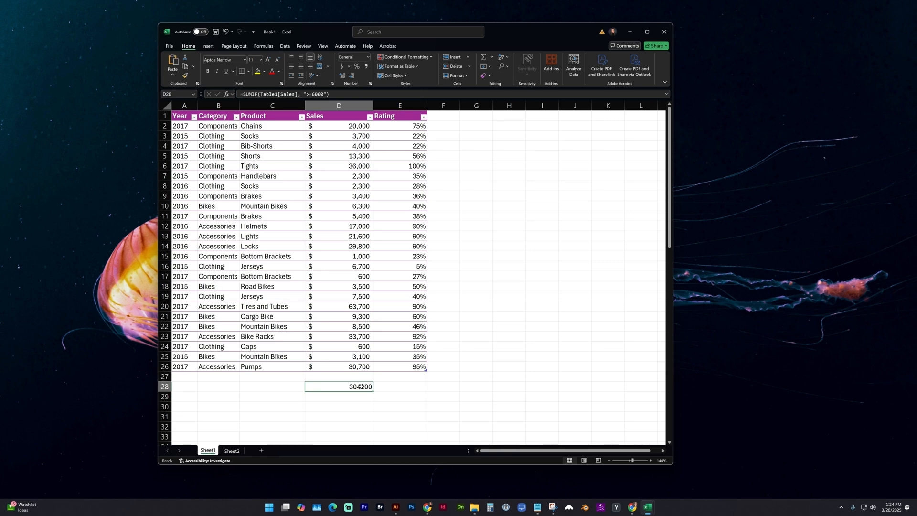
left_click(342, 67)
Change the criterion in D28's SUMIF formula to ">=29000"
double_click(362, 386)
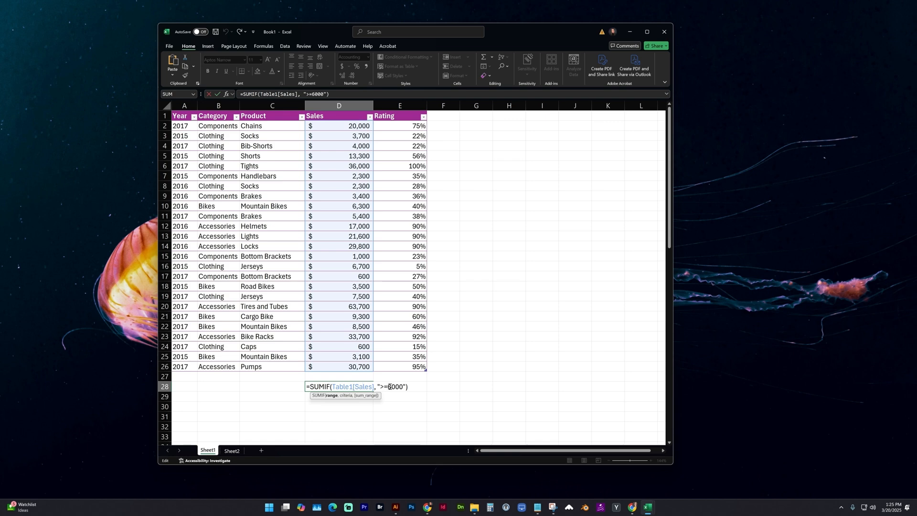
left_click(390, 386)
type("29")
key("Return")
left_click(357, 387)
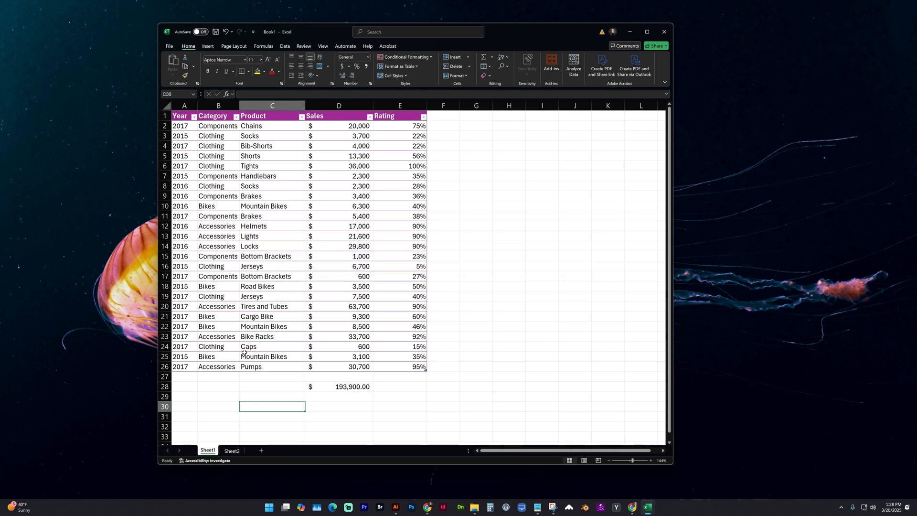
In C30, enter a SUMIF formula totalling Table1[Sales] where Table1[Product] is "Mountain Bikes", and apply the dollar accounting format
type("=")
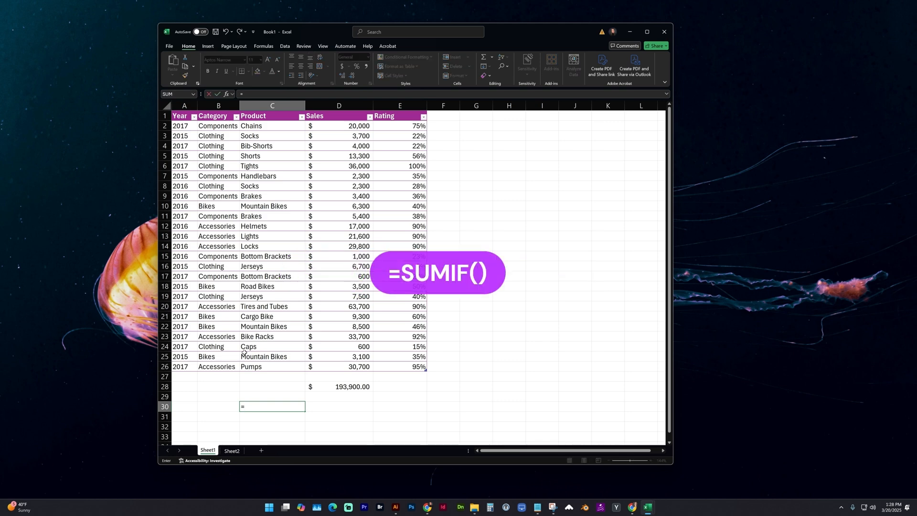
type("sumif")
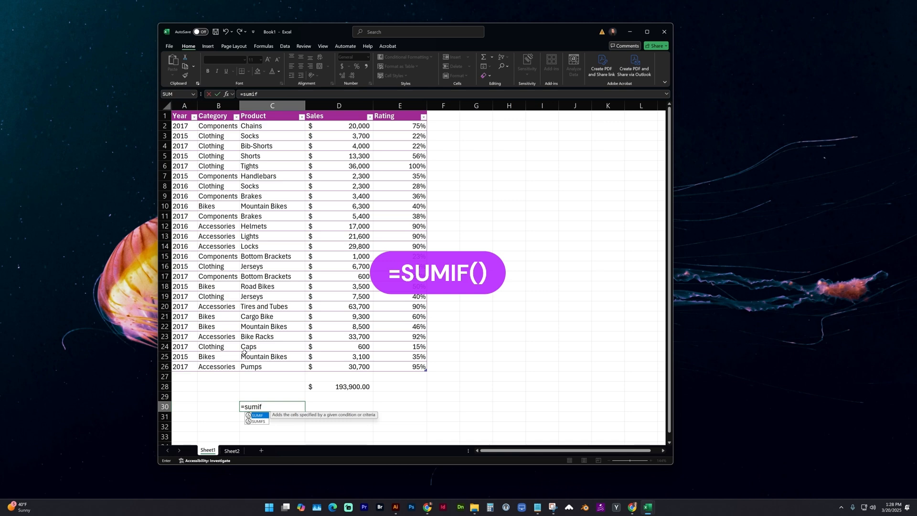
type("(")
left_click(281, 129)
left_click_drag(282, 129, 278, 366)
type(",")
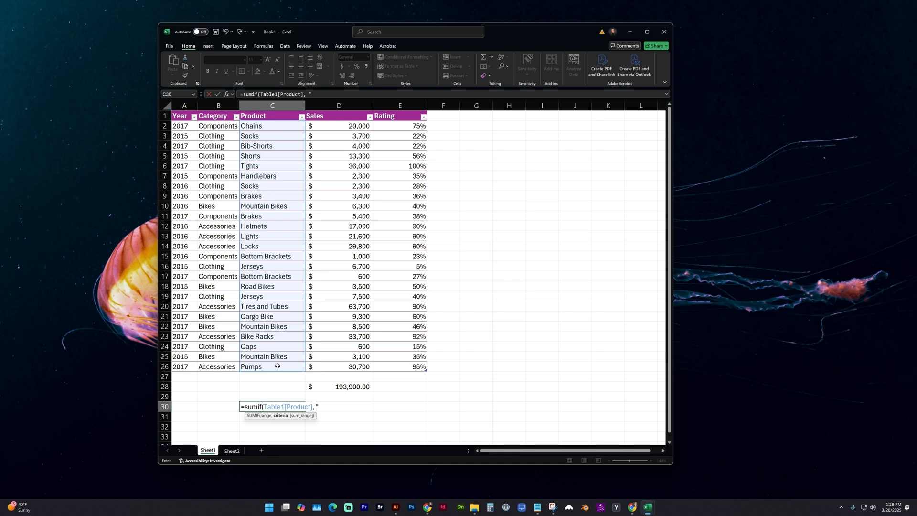
type("\"Mountain Bikes\",")
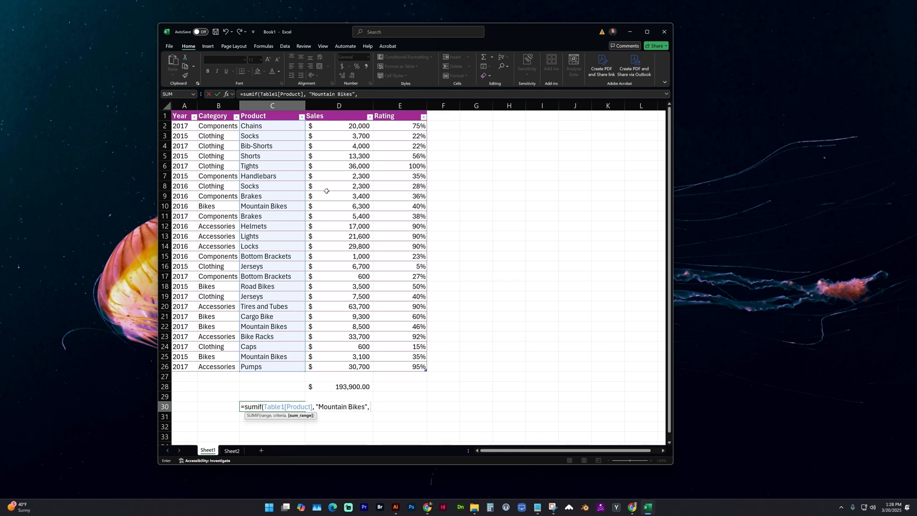
left_click_drag(348, 126, 336, 362)
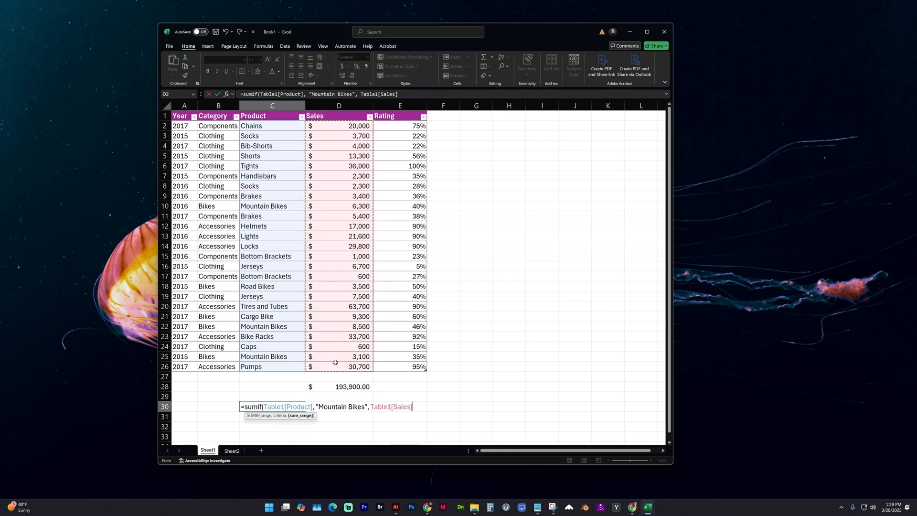
type(")")
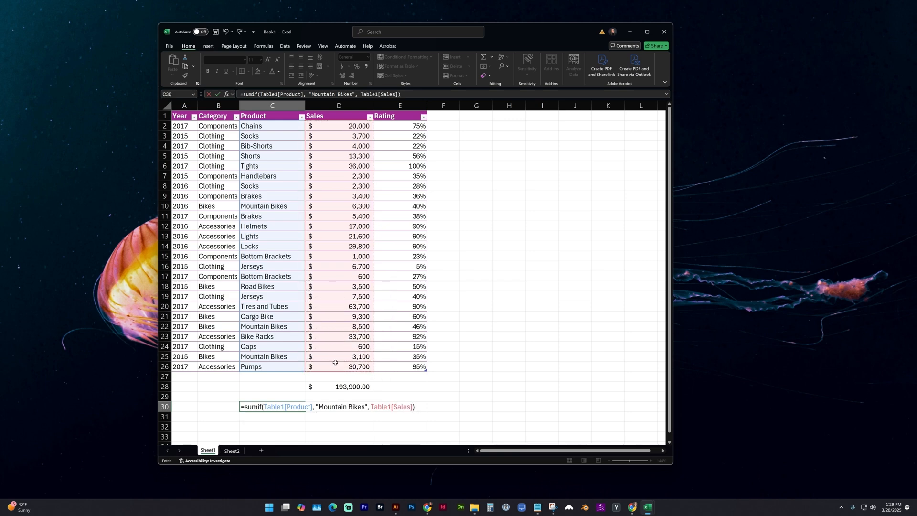
key("Return")
key("Up")
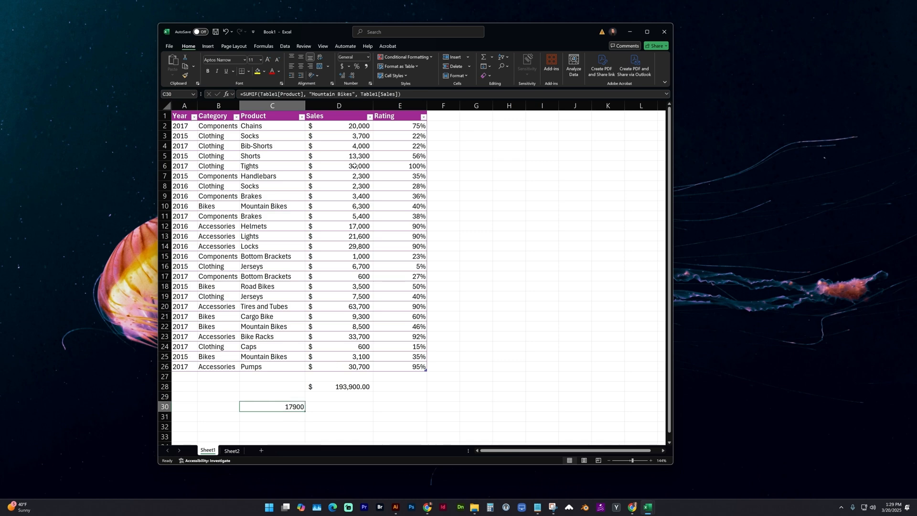
left_click(343, 66)
Select the product and sales cells of each Mountain Bikes row in turn to check the entries being summed
left_click(267, 207)
left_click(339, 205)
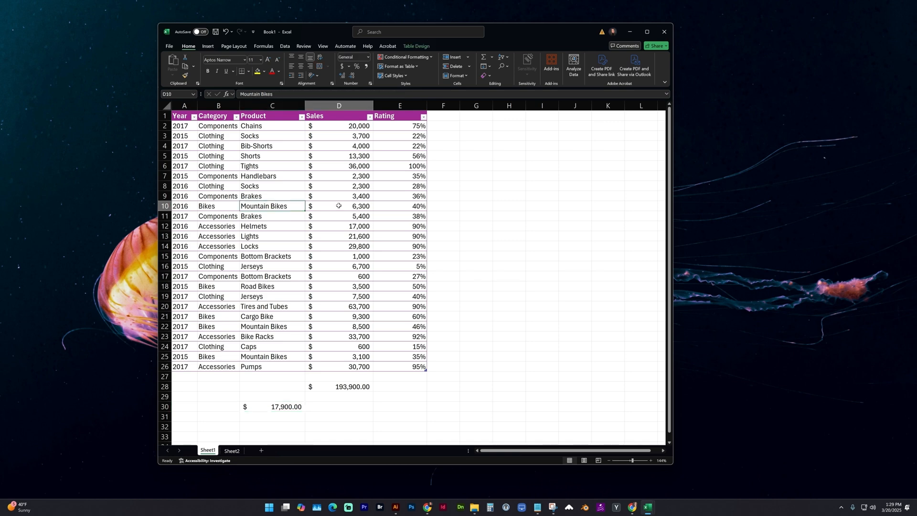
left_click(287, 206, "shift")
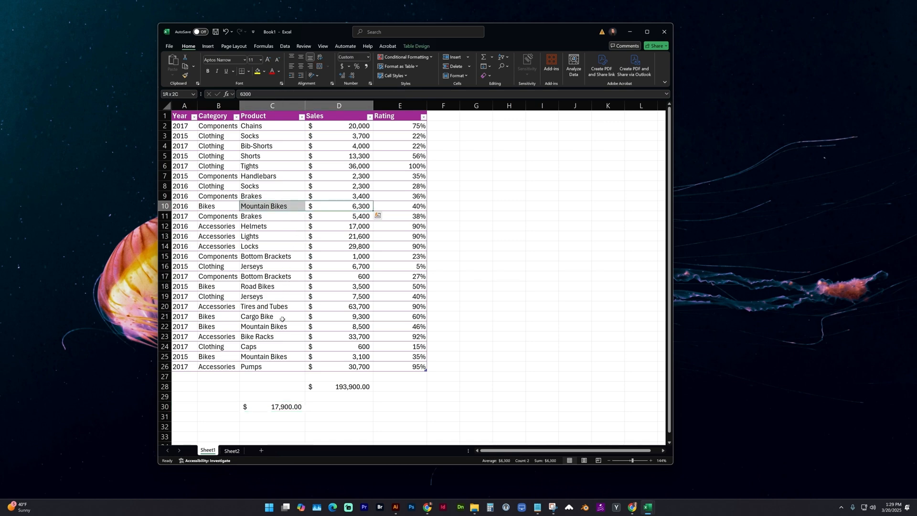
left_click_drag(283, 326, 325, 328)
left_click(283, 357)
left_click_drag(283, 356, 319, 357)
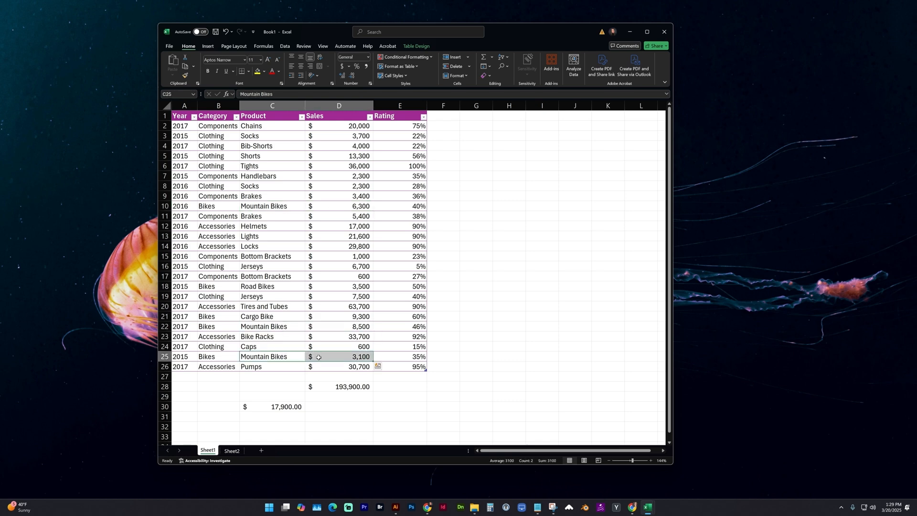
Change the product criterion in C30's SUMIF formula to "Brakes"
double_click(299, 405)
left_click_drag(312, 94, 352, 97)
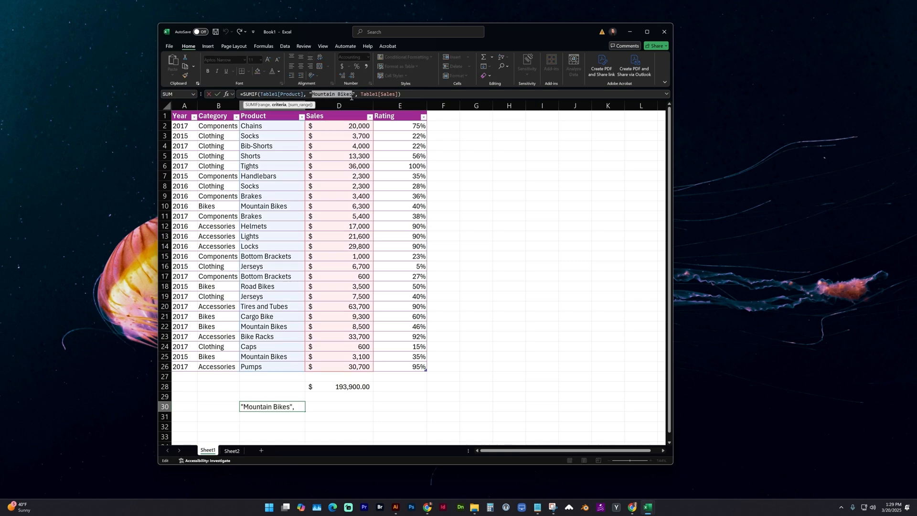
type("Bikes")
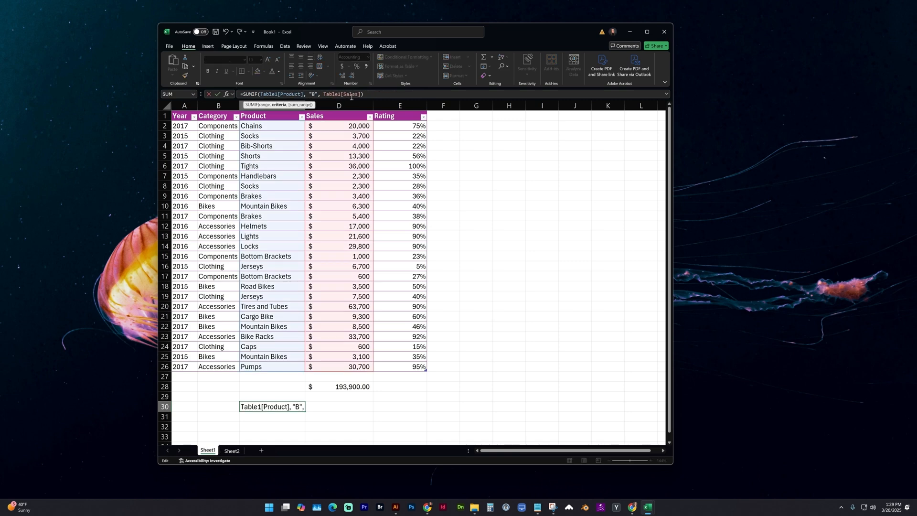
key("Return")
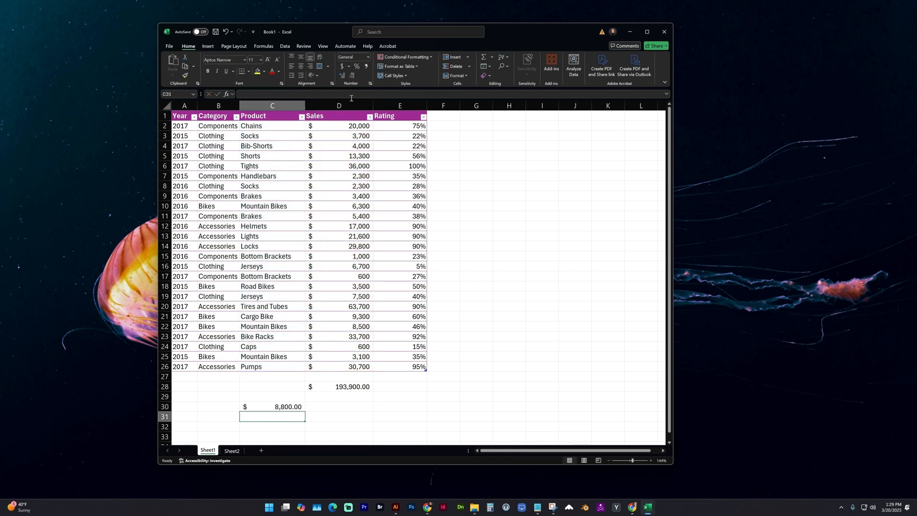
In B31, enter a SUMIF formula totalling Table1[Sales] where Table1[Year] is "2016", and apply the dollar accounting format
left_click(204, 417)
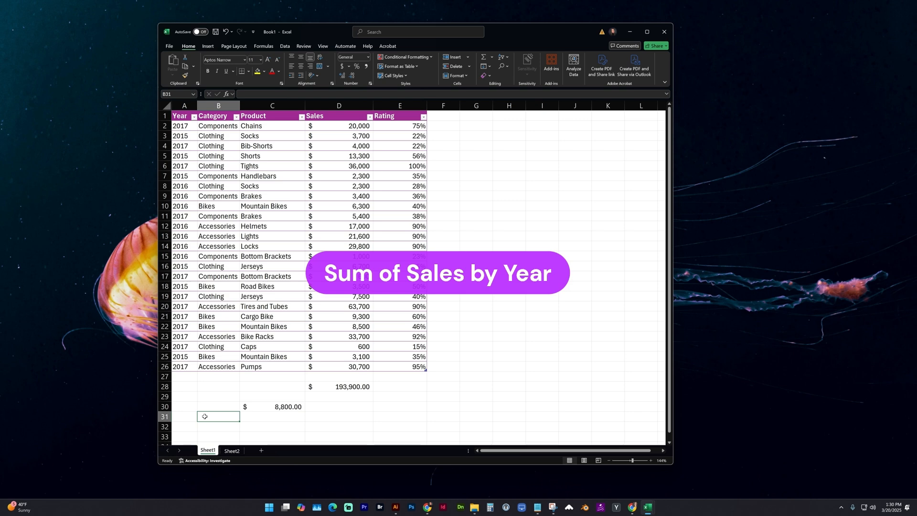
type("=sumif(")
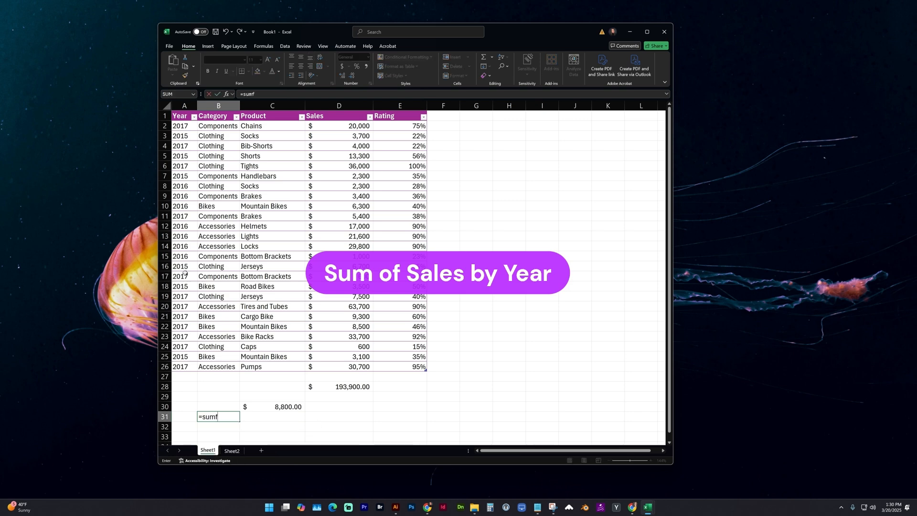
left_click_drag(181, 125, 181, 363)
type(",")
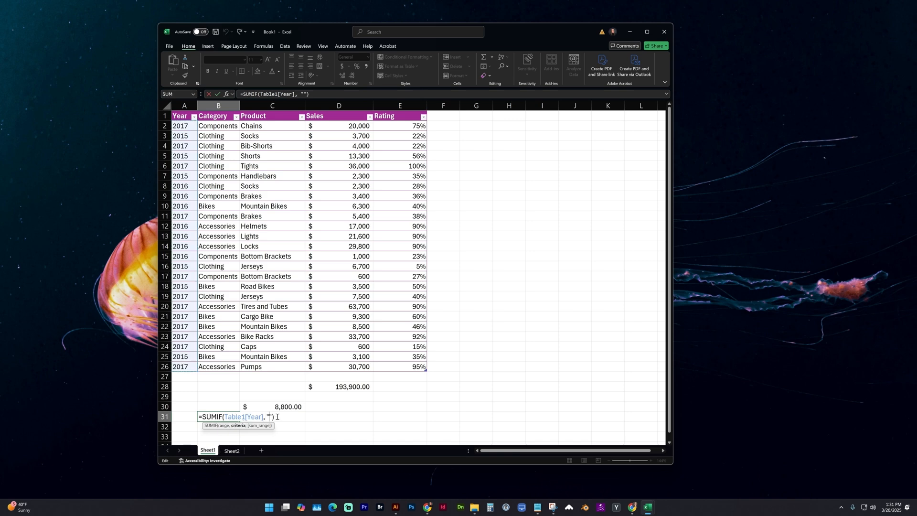
type("2016\",")
left_click_drag(365, 126, 346, 364)
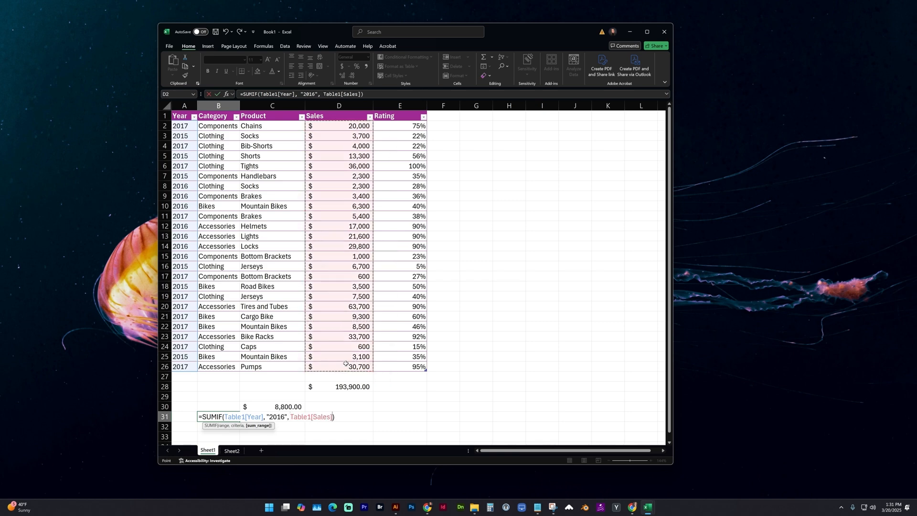
key("Return")
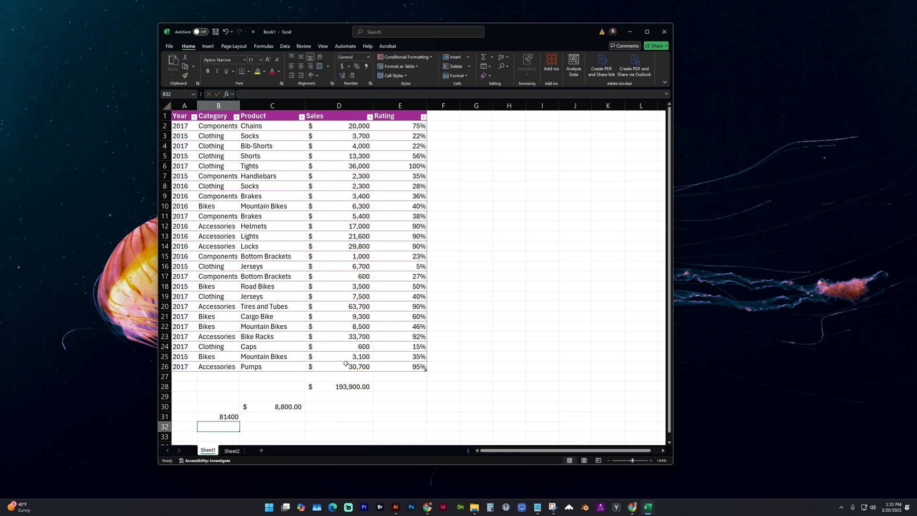
key("Up")
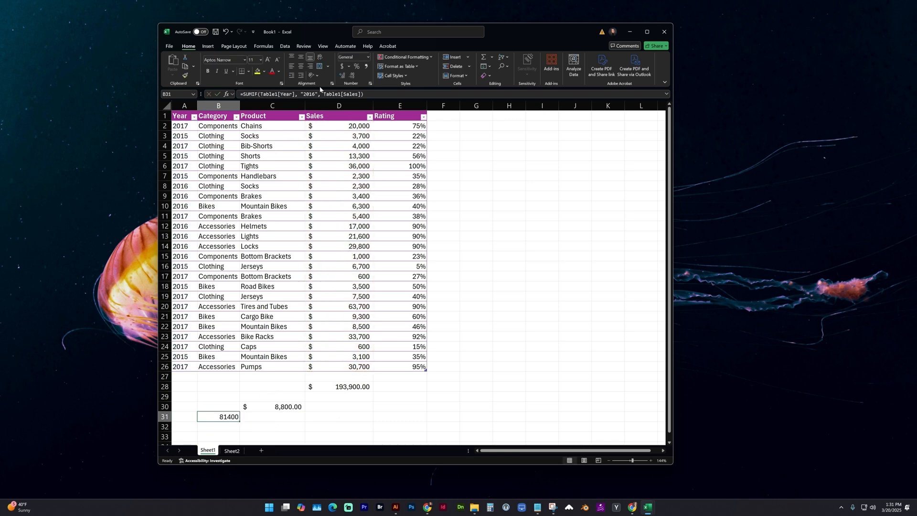
left_click(341, 67)
Change the year criterion in B31's SUMIF formula to "2015"
double_click(309, 94)
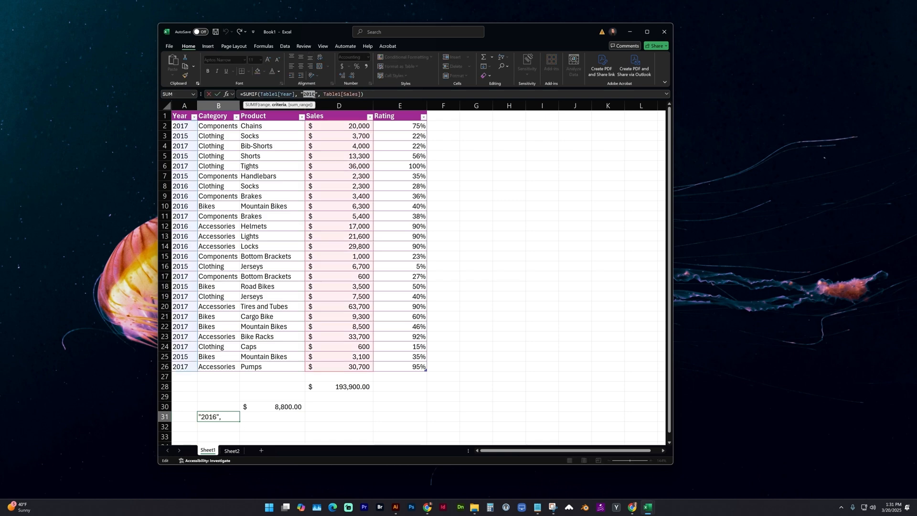
type("2015")
key("Return")
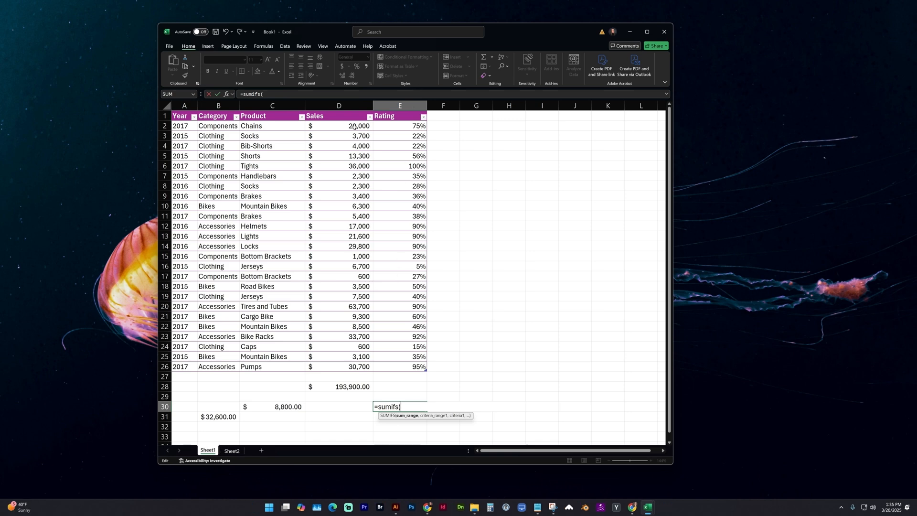
Complete E30's SUMIFS formula to total Table1[Sales] where Table1[Category] is "Clothing" and Table1[Sales] is ">5000", and apply the dollar accounting format
left_click_drag(354, 125, 353, 365)
type(",")
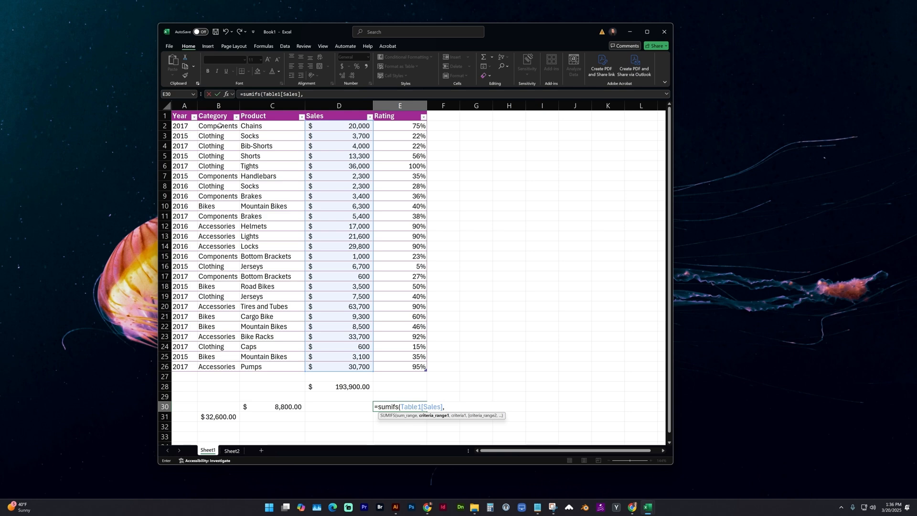
left_click_drag(220, 125, 222, 368)
type(",")
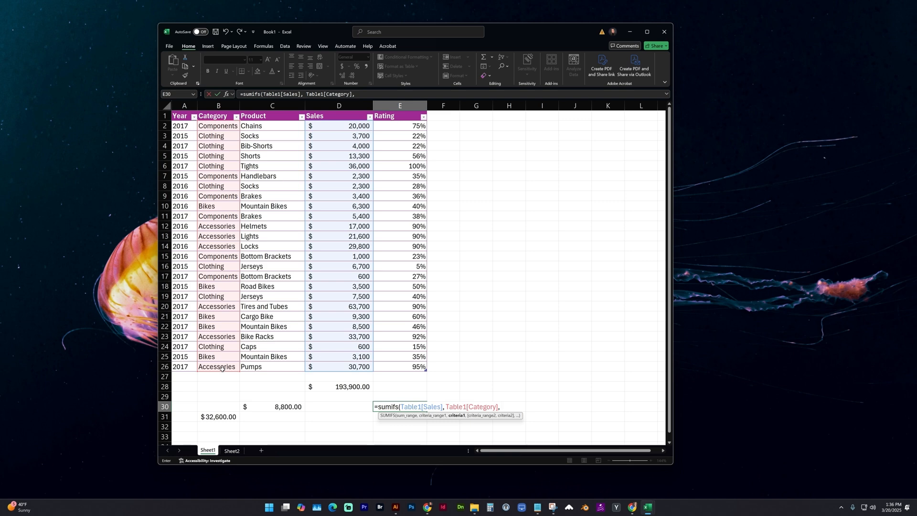
type(" \"Clothing\",")
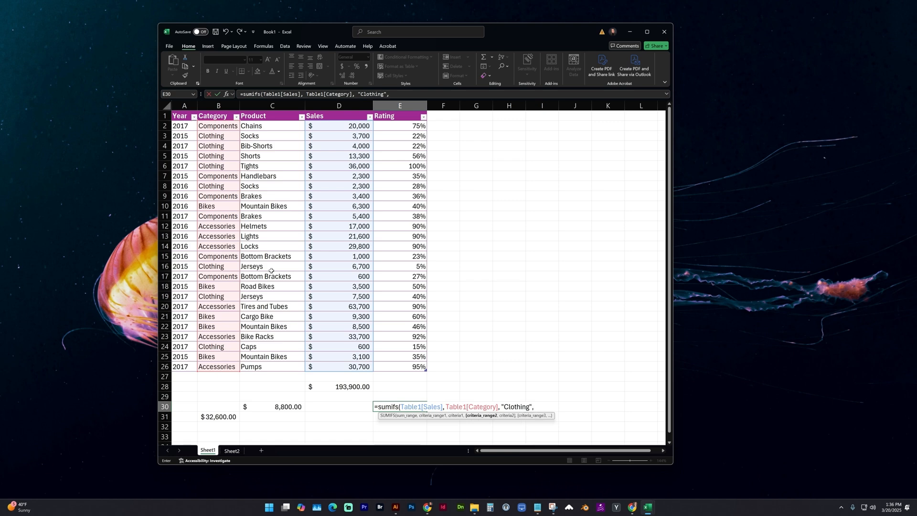
left_click_drag(339, 125, 353, 364)
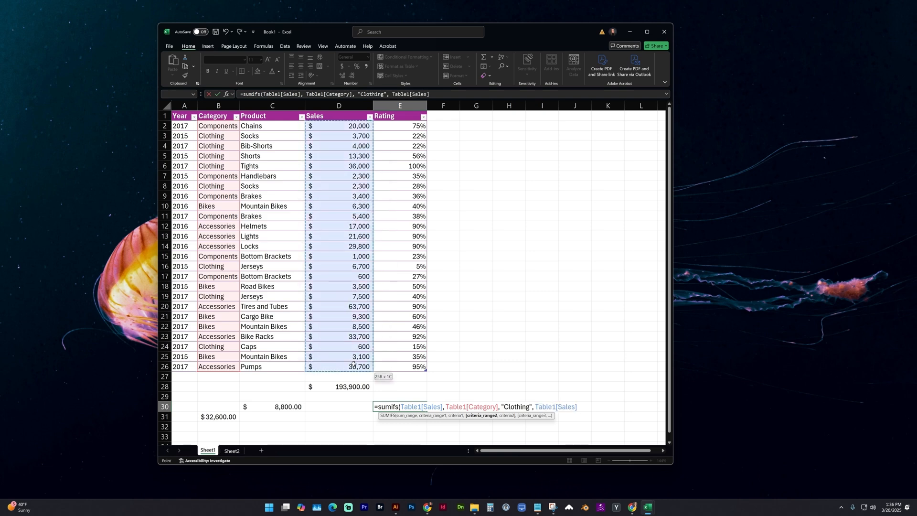
type(",")
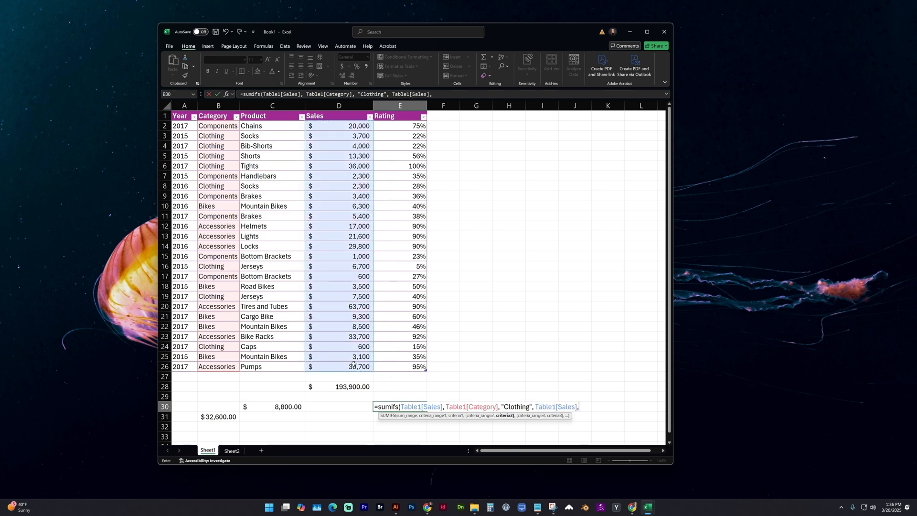
type("\">5000")
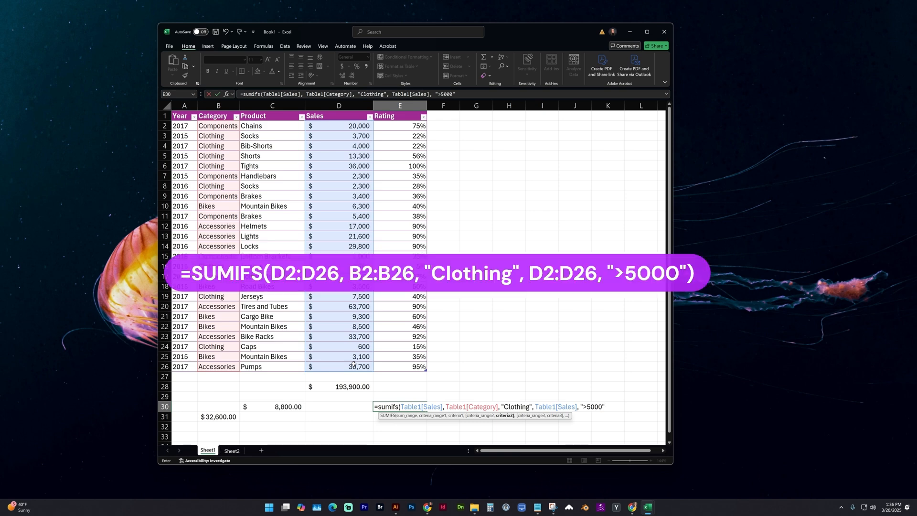
type("\")")
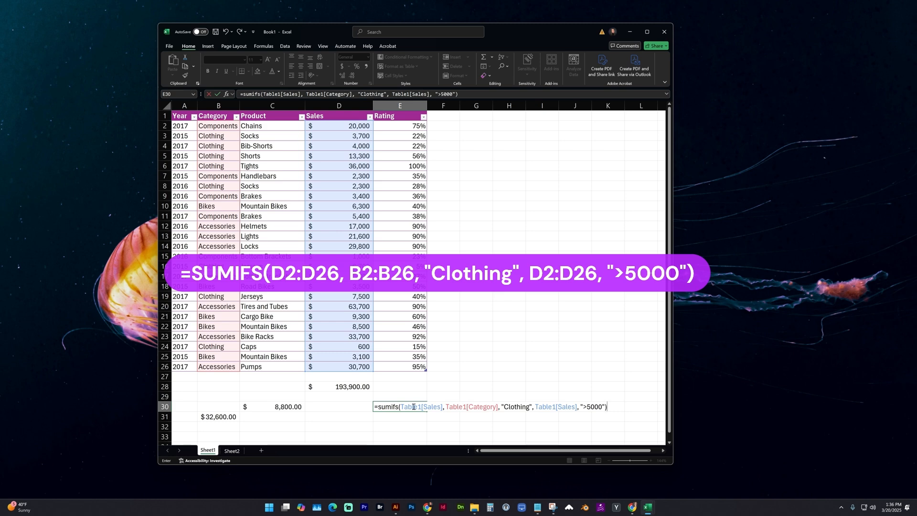
key("ctrl+Return")
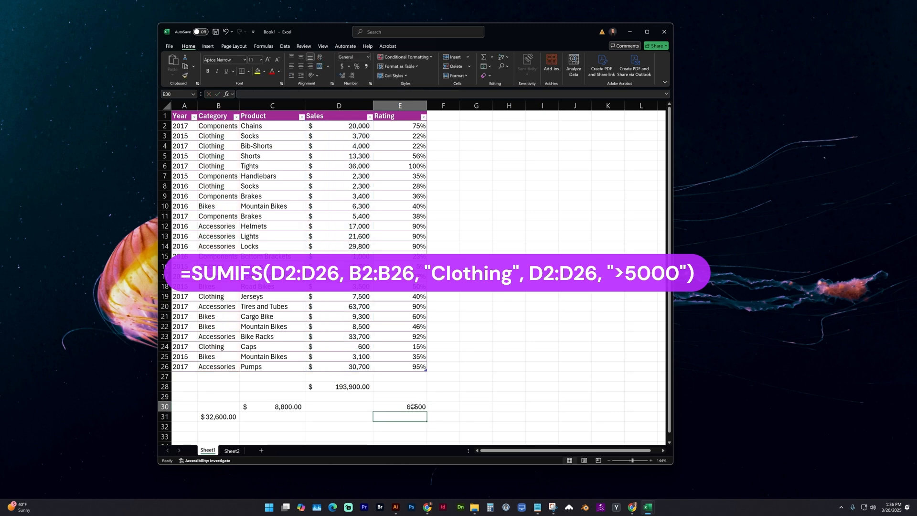
left_click(343, 66)
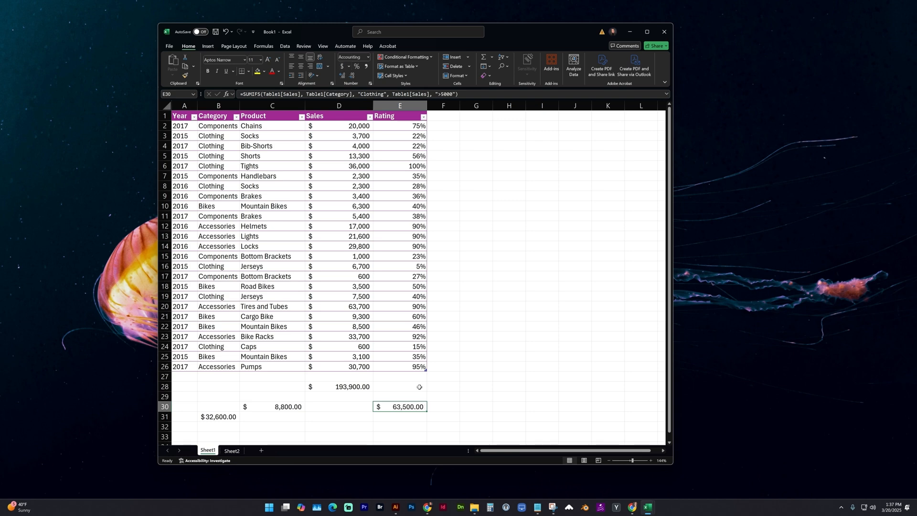
Change the category criterion in E30's SUMIFS formula to "Bikes"
double_click(408, 408)
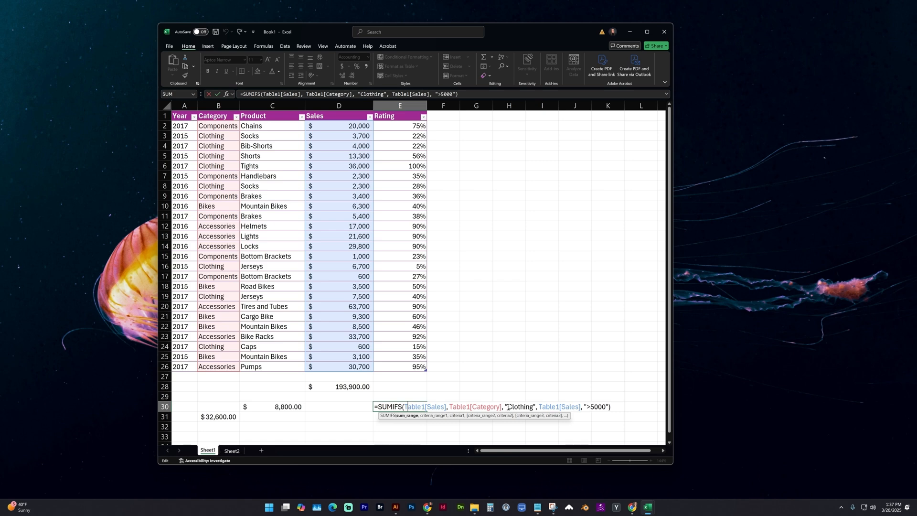
left_click_drag(509, 407, 532, 406)
type("Bikes")
key("Return")
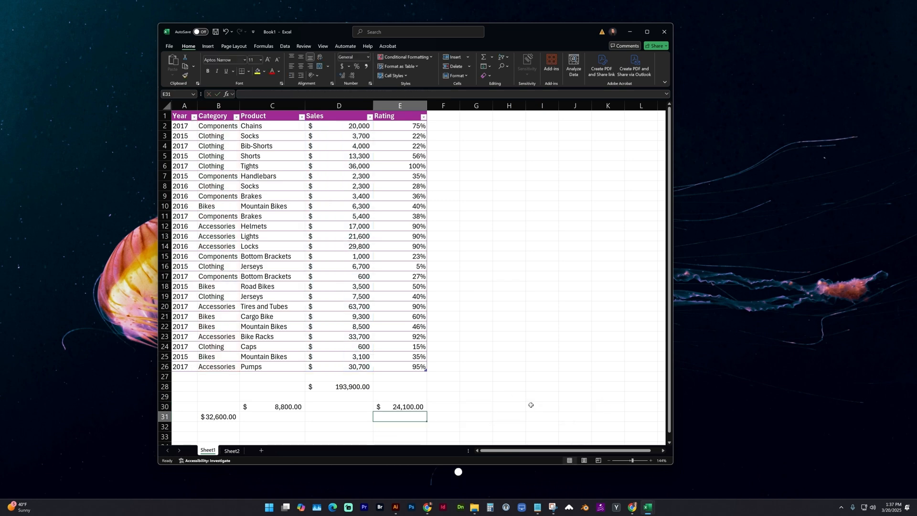